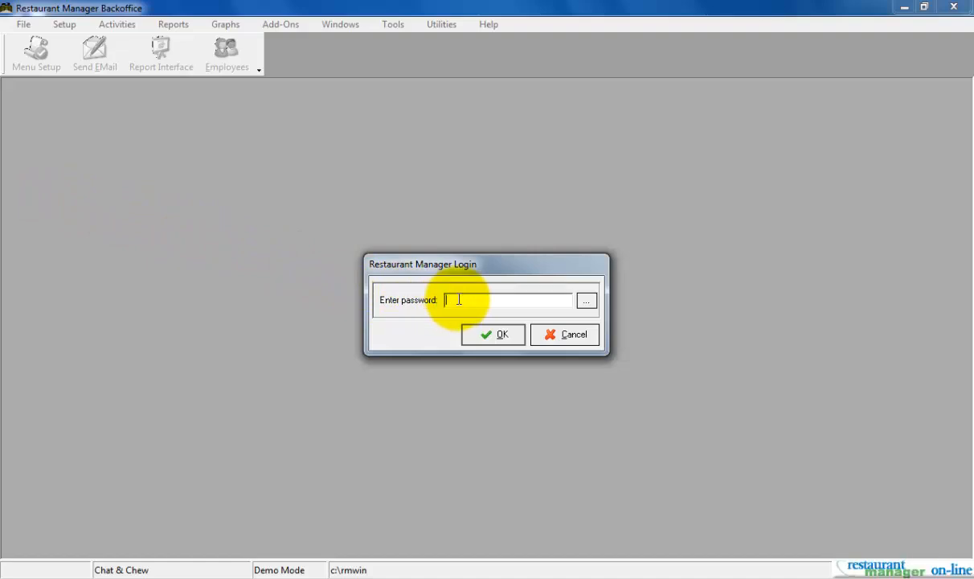
# Log in with the account password and open Menu Setup
pyautogui.write('1***')
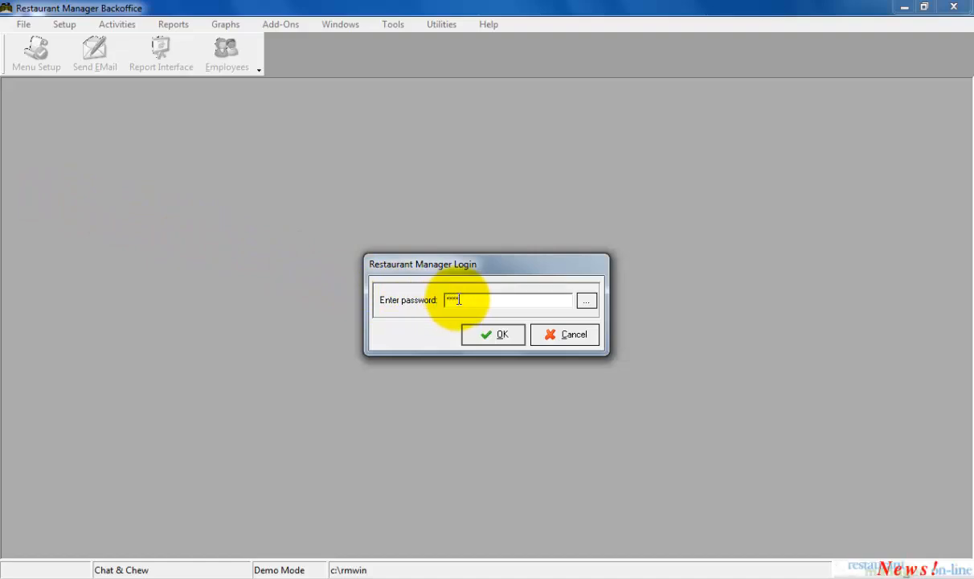
pyautogui.click(475, 336)
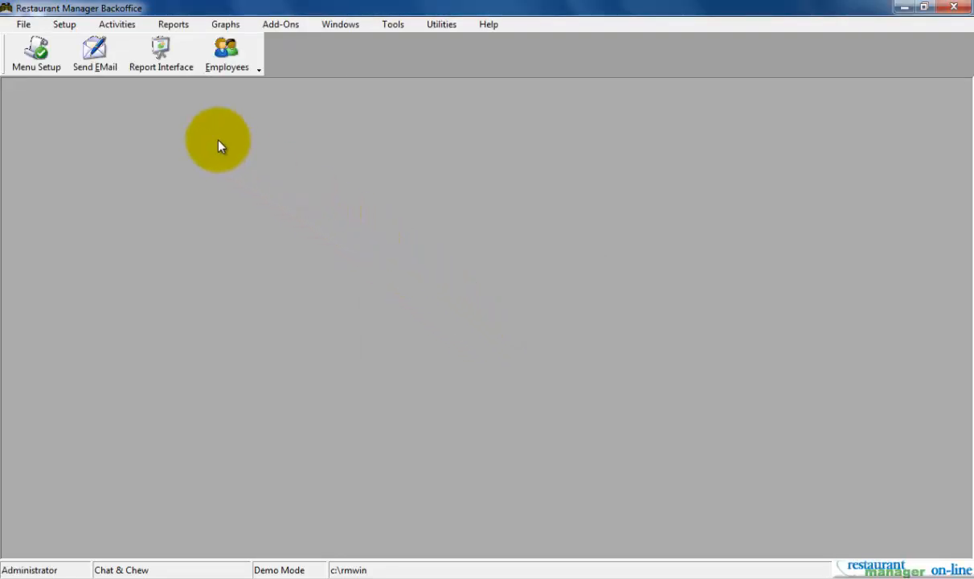
pyautogui.click(64, 24)
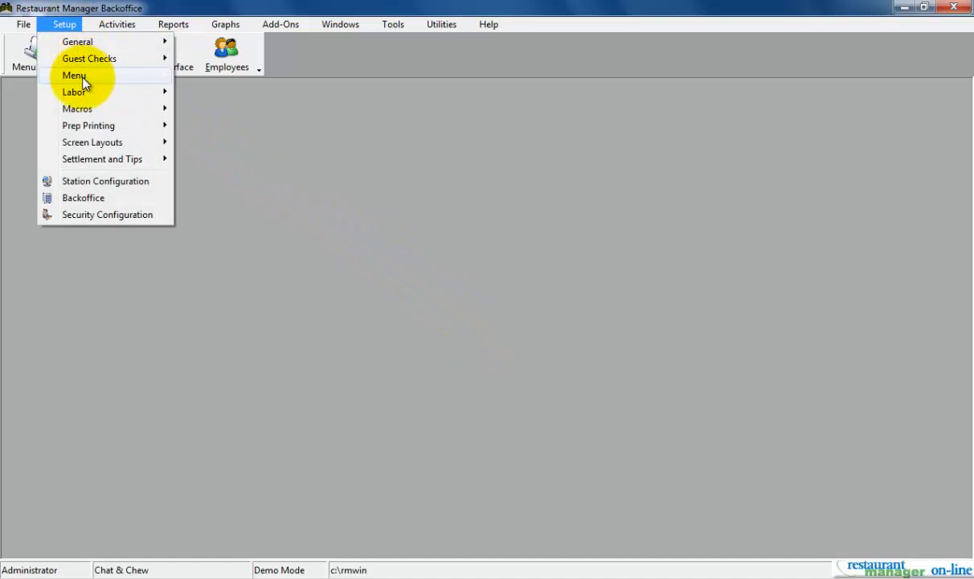
pyautogui.moveTo(115, 83)
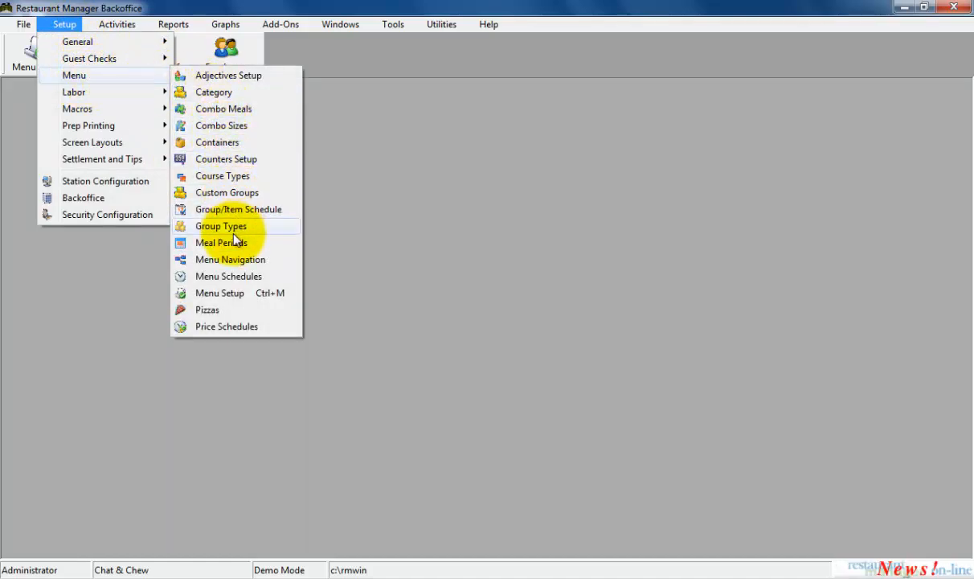
pyautogui.click(238, 297)
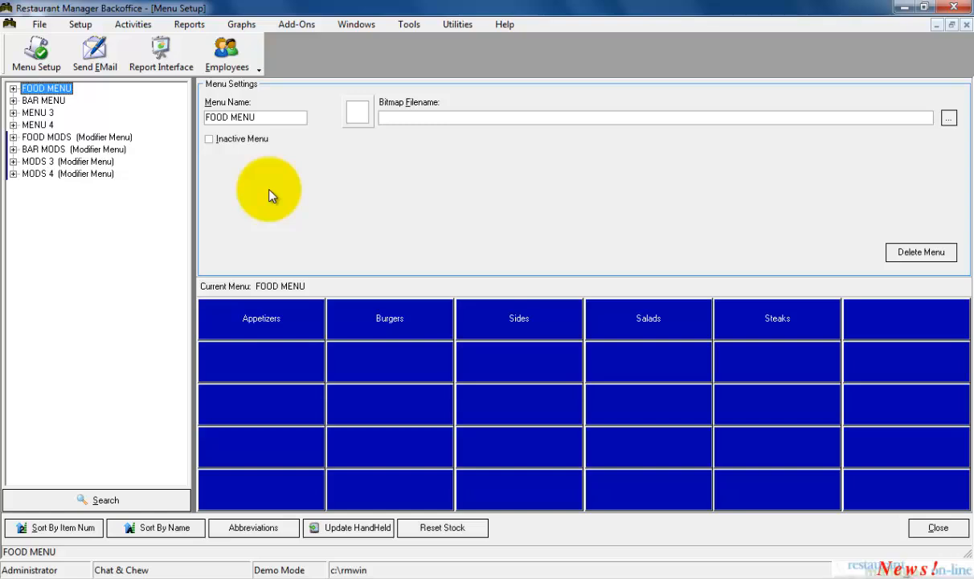
# Rename the food menu to "FOOD Menu"
pyautogui.click(292, 119)
pyautogui.press('BackSpace')
pyautogui.press('BackSpace')
pyautogui.press('BackSpace')
pyautogui.press('BackSpace')
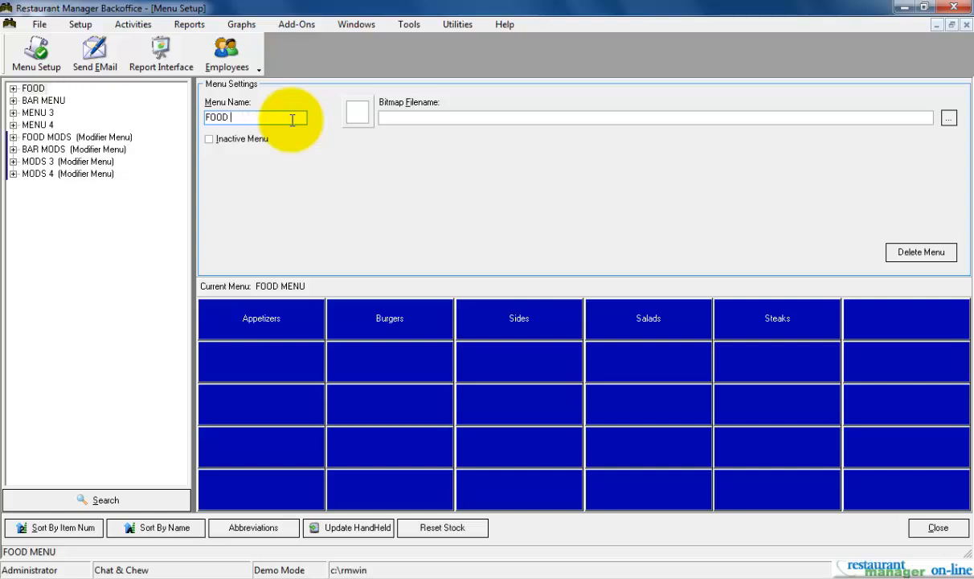
pyautogui.write('Menu')
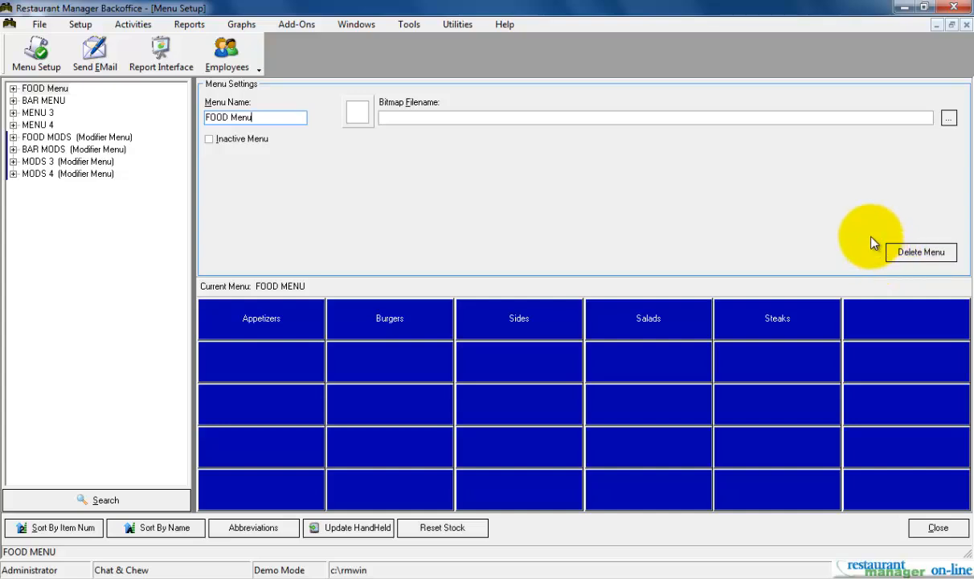
# Browse the bitmap files available for the FOOD Menu without choosing one
pyautogui.click(833, 119)
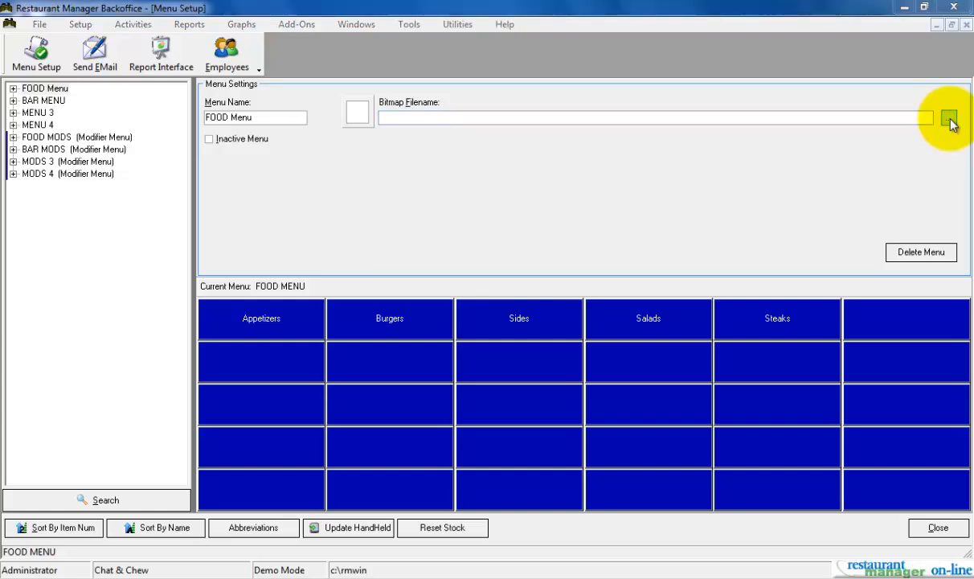
pyautogui.click(949, 119)
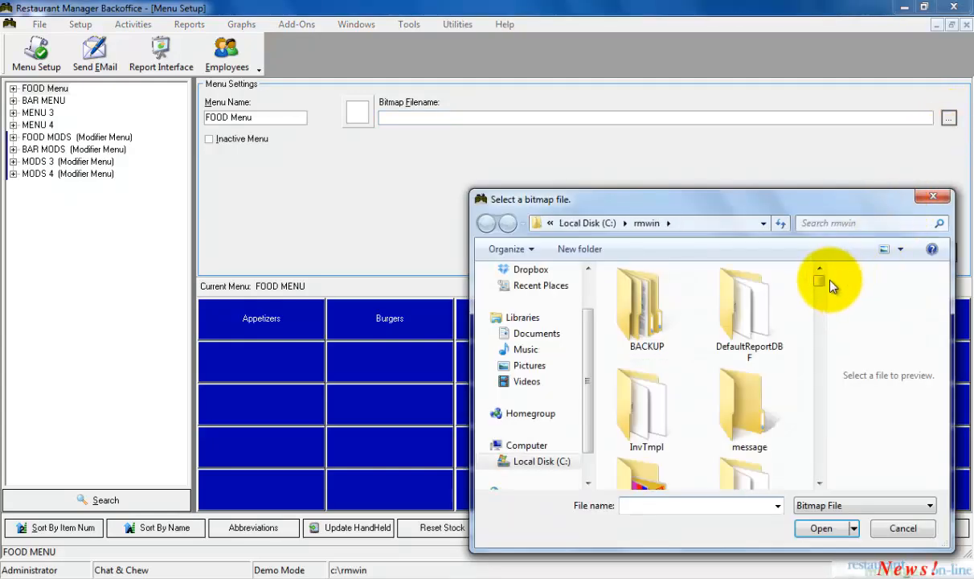
pyautogui.moveTo(823, 284); pyautogui.dragTo(820, 289)
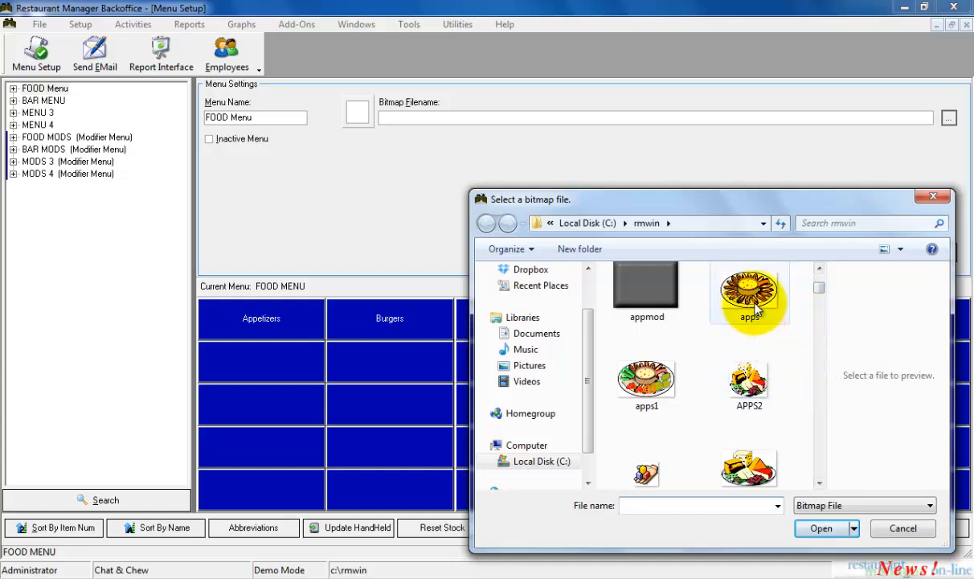
pyautogui.click(900, 529)
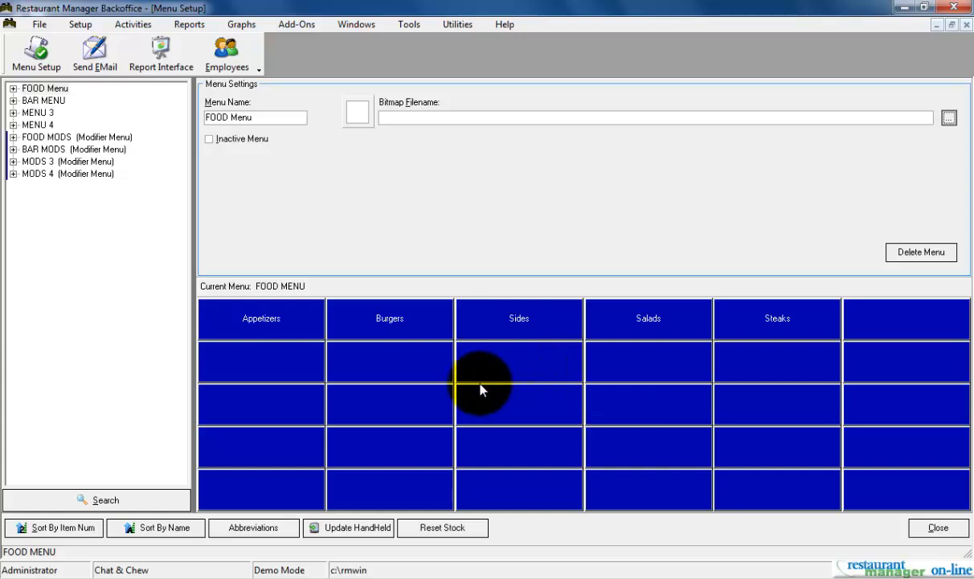
# Sort the menu groups by name, and return them to item number order
pyautogui.click(126, 531)
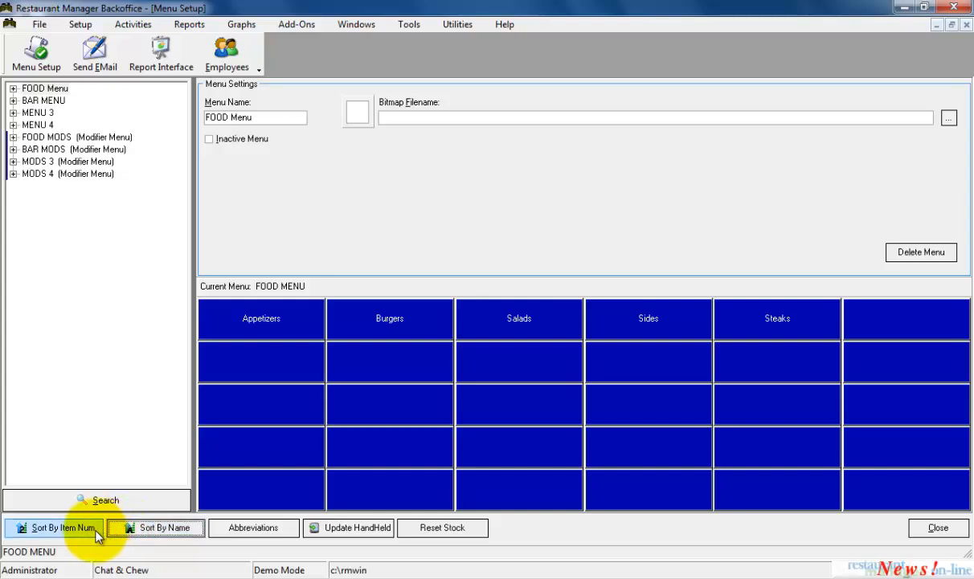
pyautogui.click(97, 536)
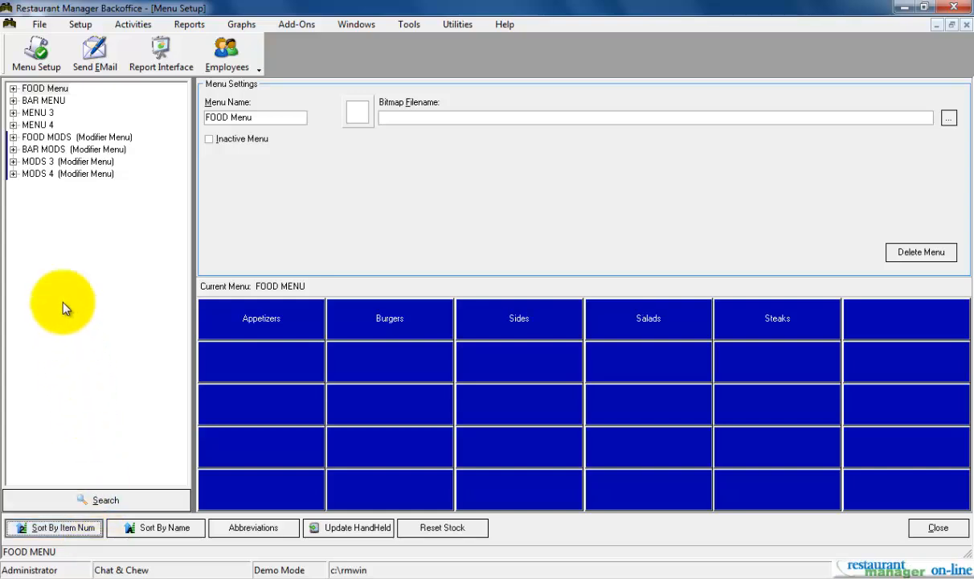
# View the BAR MENU, expand the FOOD Menu and open its Appetizers group settings
pyautogui.click(48, 101)
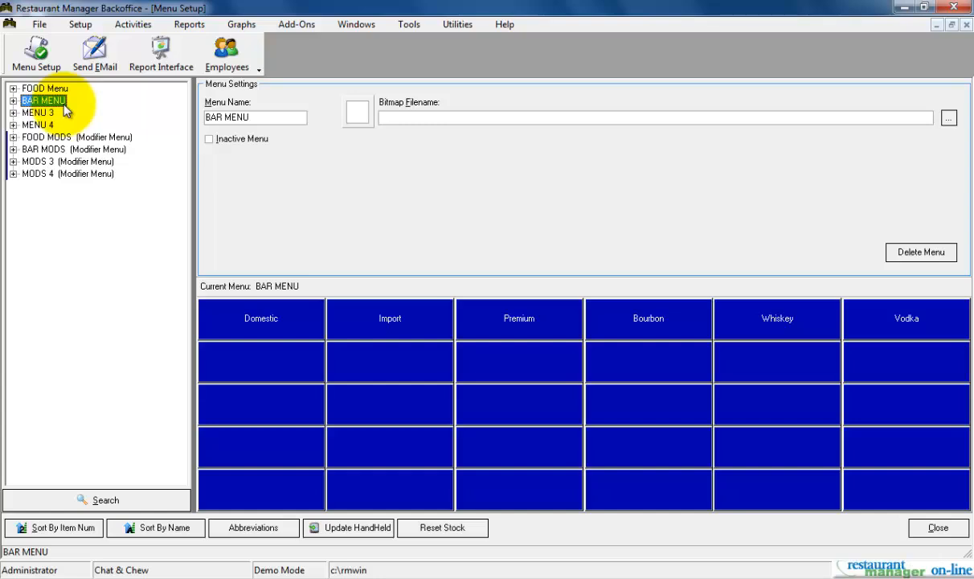
pyautogui.click(13, 88)
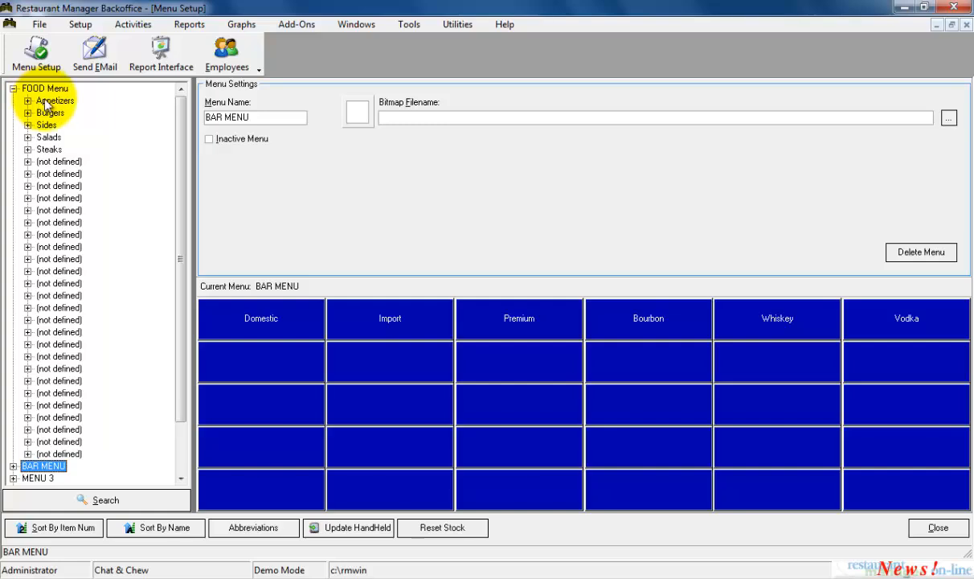
pyautogui.click(50, 102)
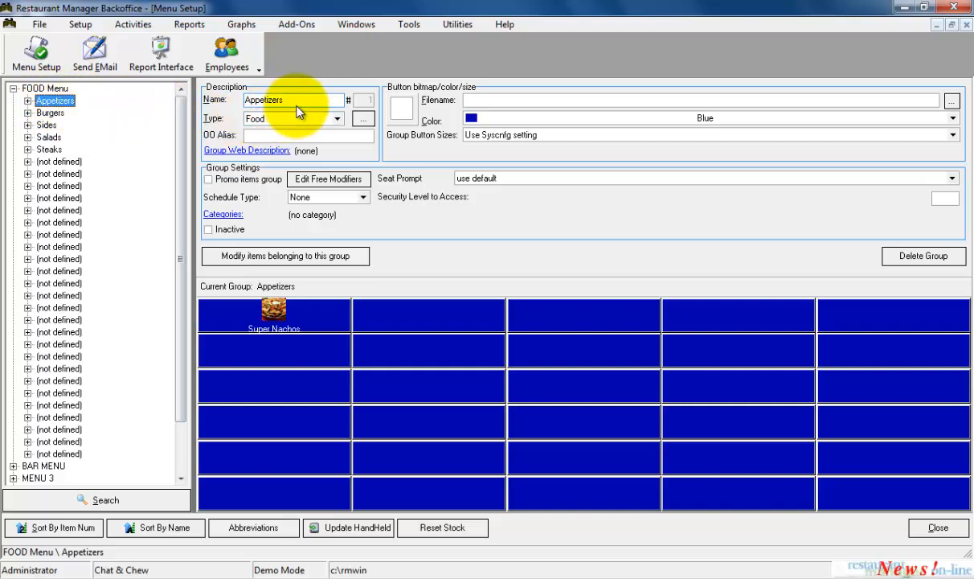
pyautogui.click(304, 101)
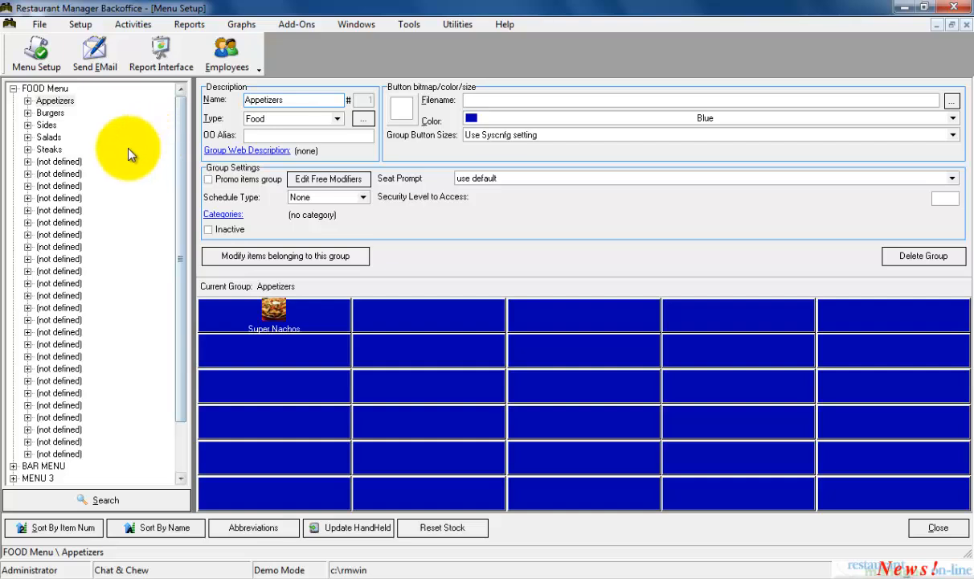
# Look at the first two undefined groups of the FOOD Menu and return to Appetizers
pyautogui.click(80, 162)
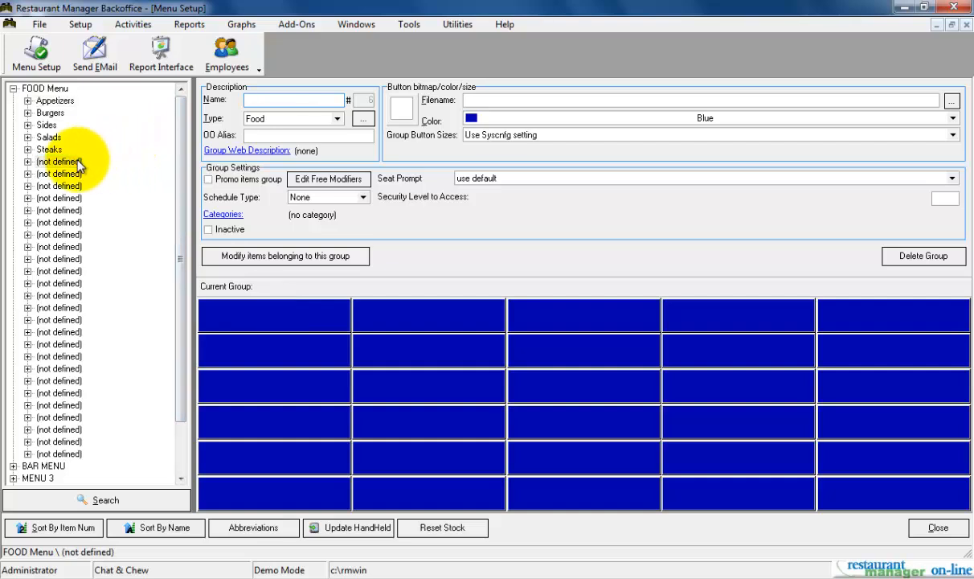
pyautogui.click(69, 174)
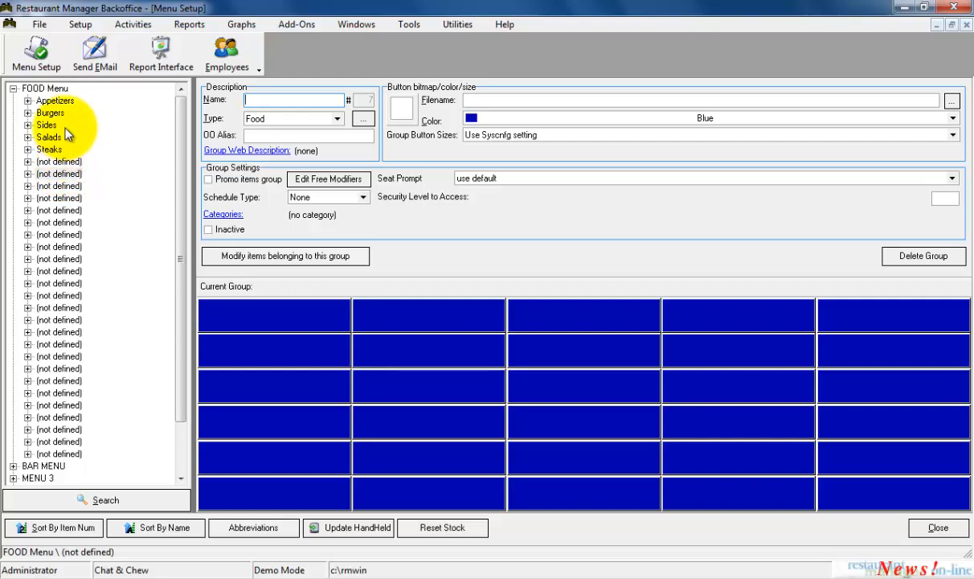
pyautogui.click(58, 102)
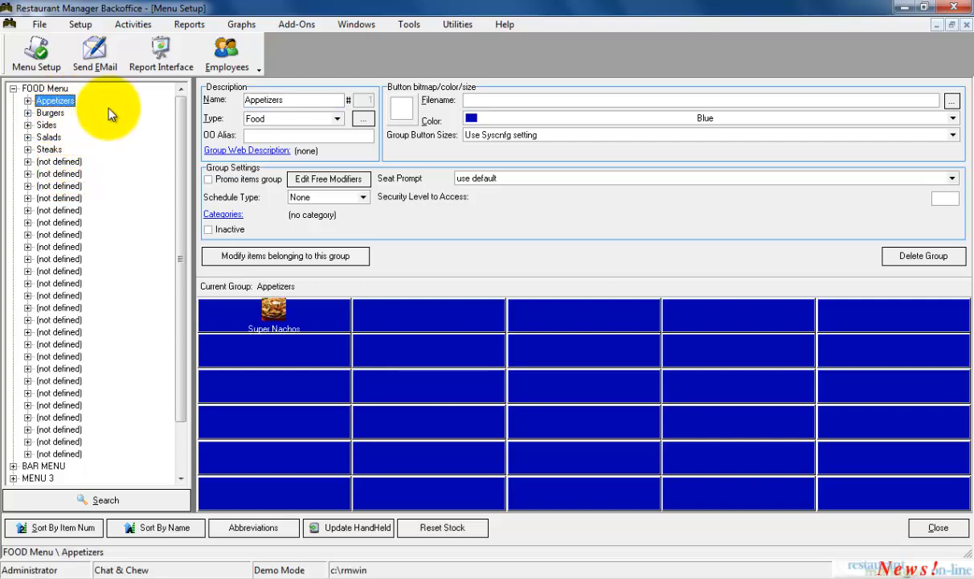
# Select Food as the Appetizers group's type and view the Group Types settings for it
pyautogui.click(337, 119)
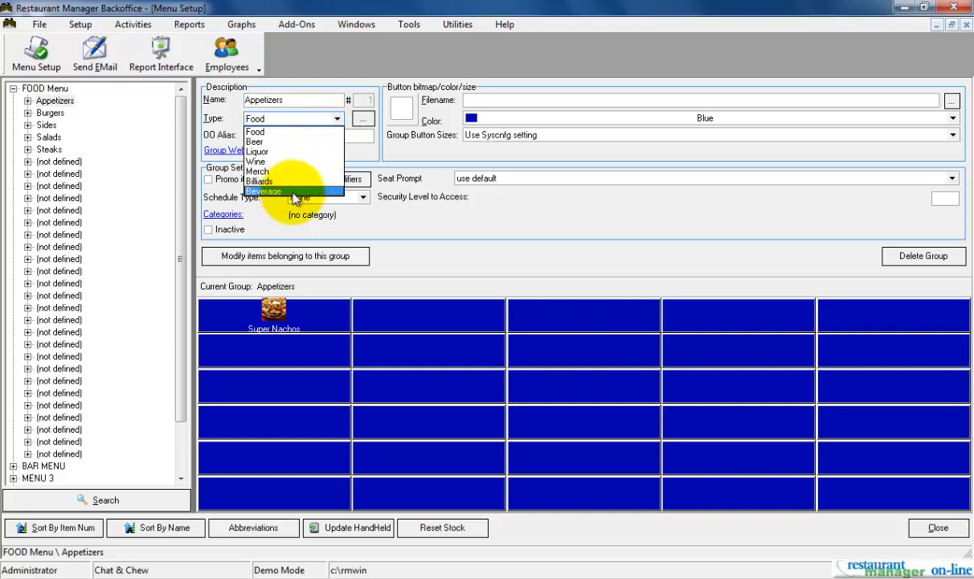
pyautogui.click(287, 132)
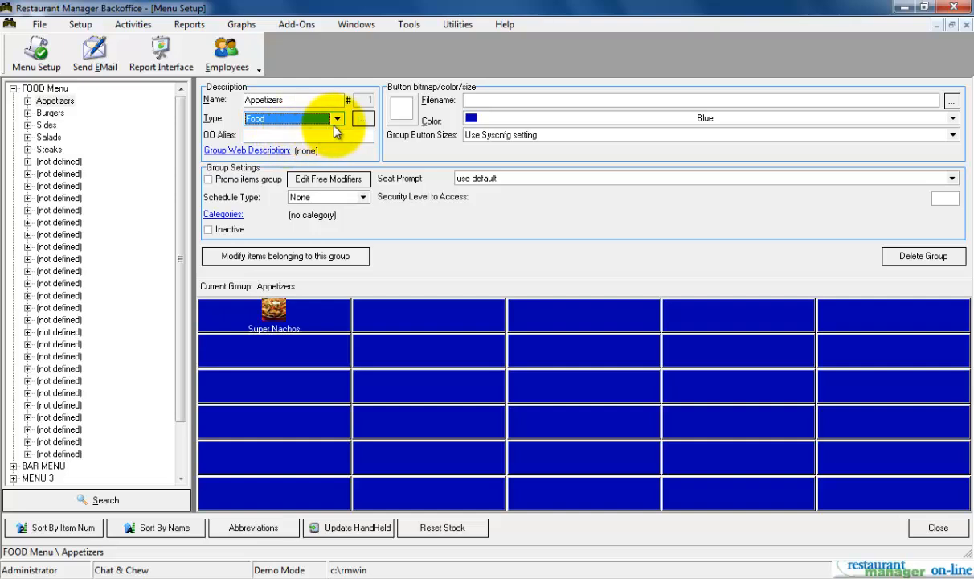
pyautogui.click(360, 121)
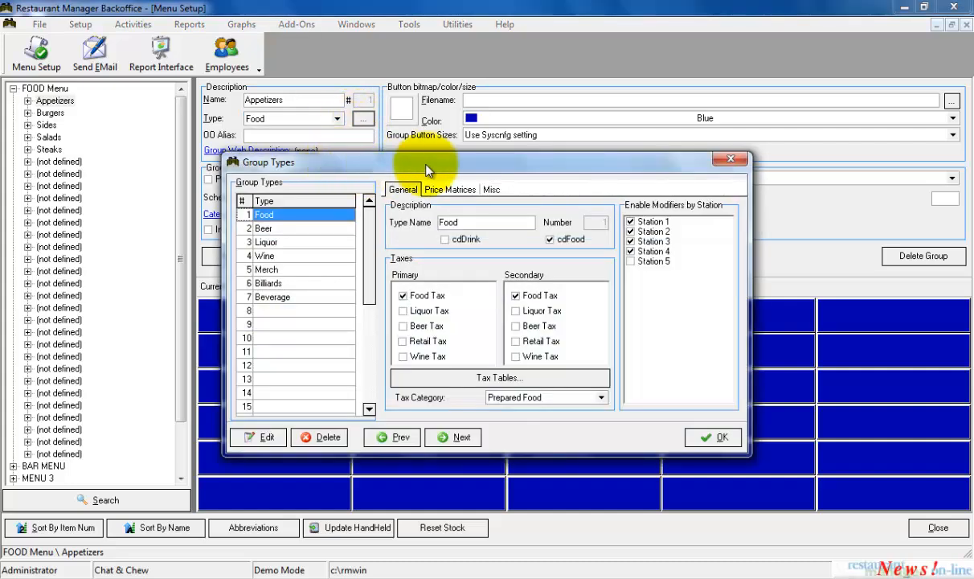
pyautogui.click(730, 159)
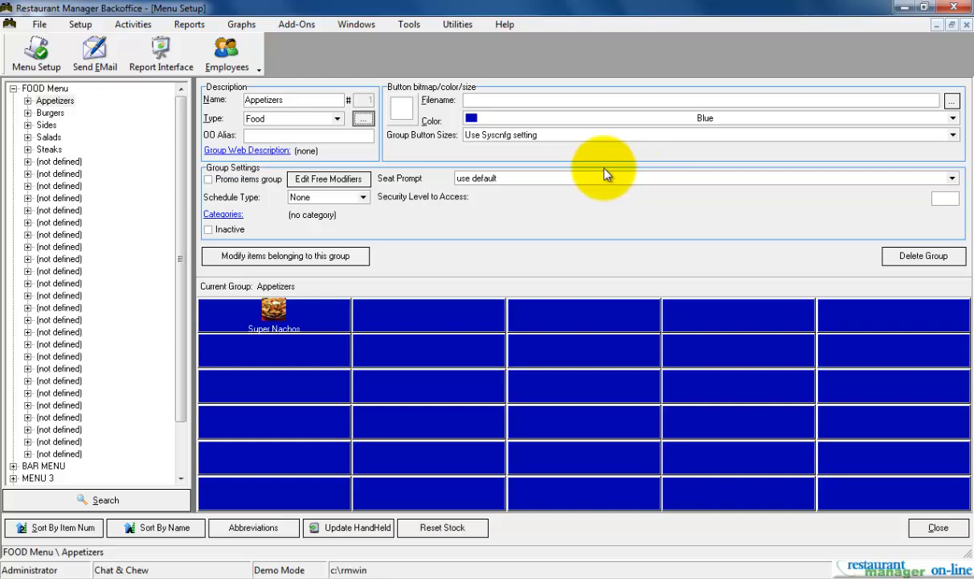
# Set the Appetizers group's OO Alias to "Online Ordering Name"
pyautogui.click(368, 138)
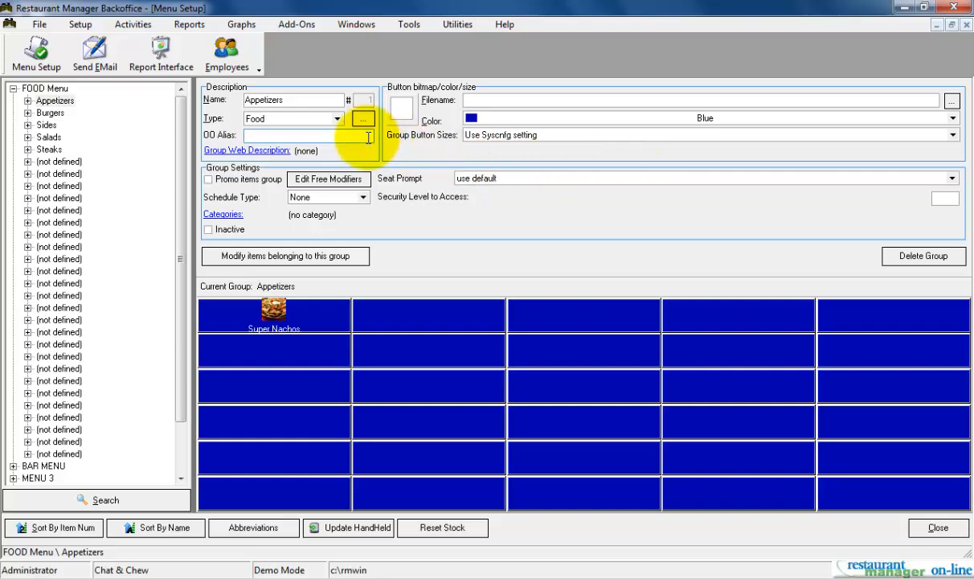
pyautogui.write('Online')
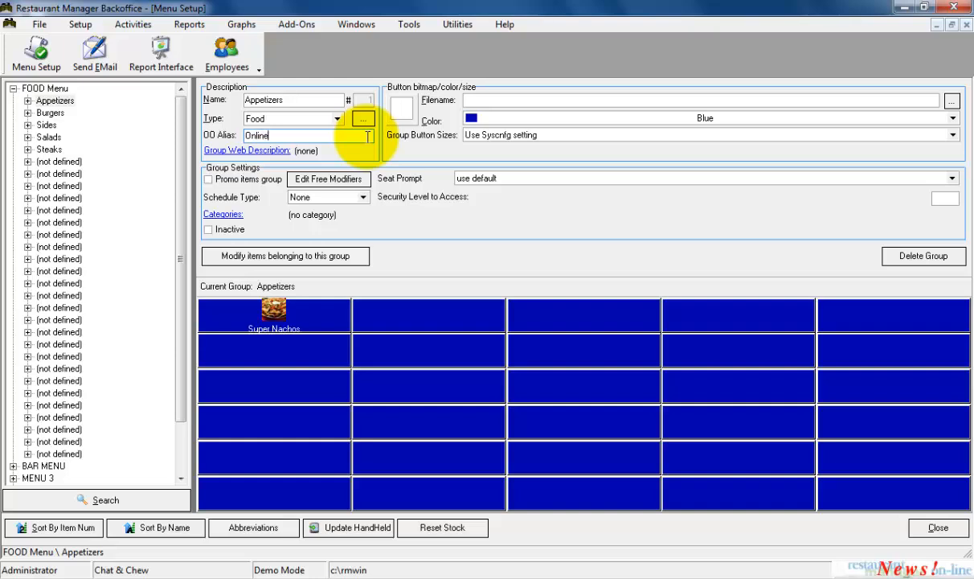
pyautogui.write(' Ordering Name,')
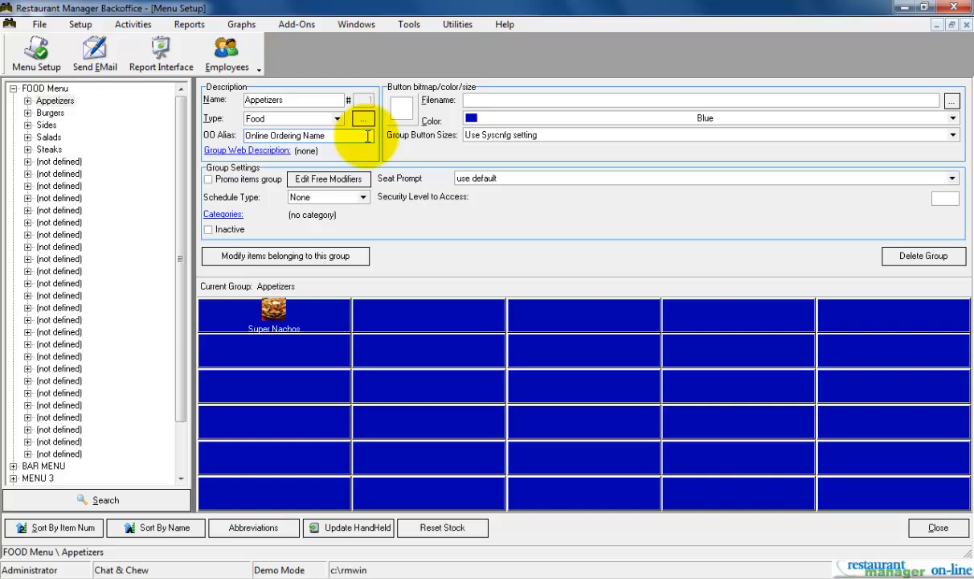
pyautogui.press('BackSpace')
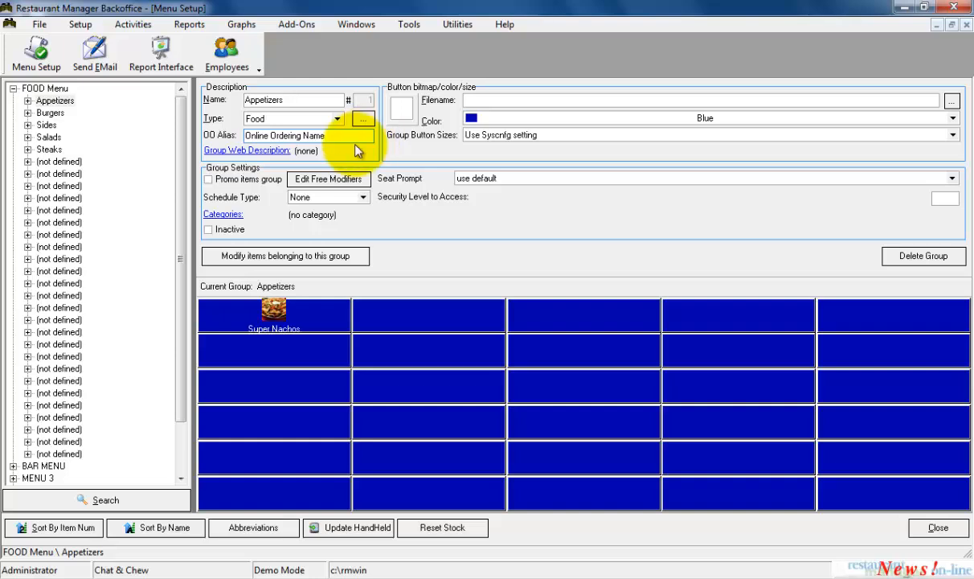
# Save "Our Appetizer are awesome!" as the Appetizers group's web description
pyautogui.click(272, 152)
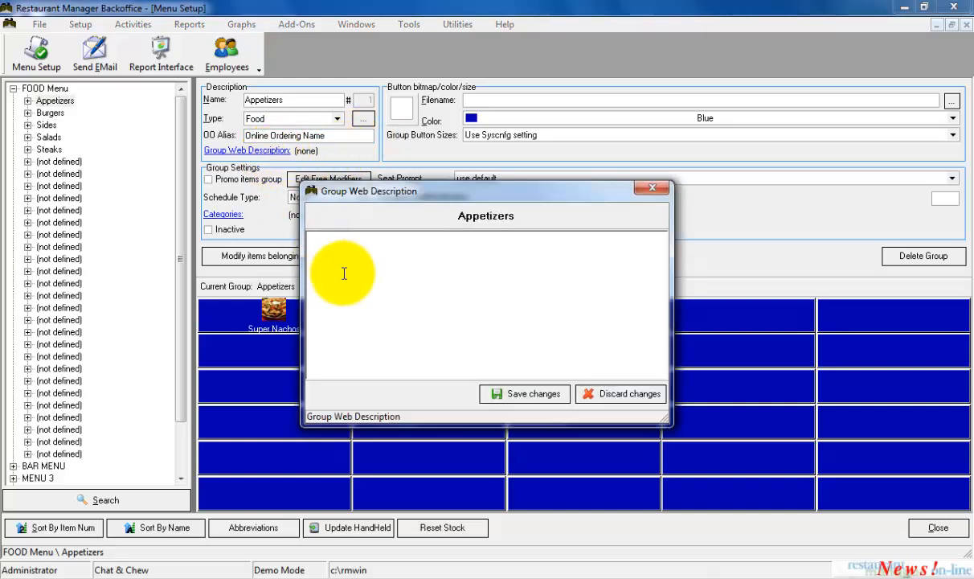
pyautogui.write('Our Appetizer are a')
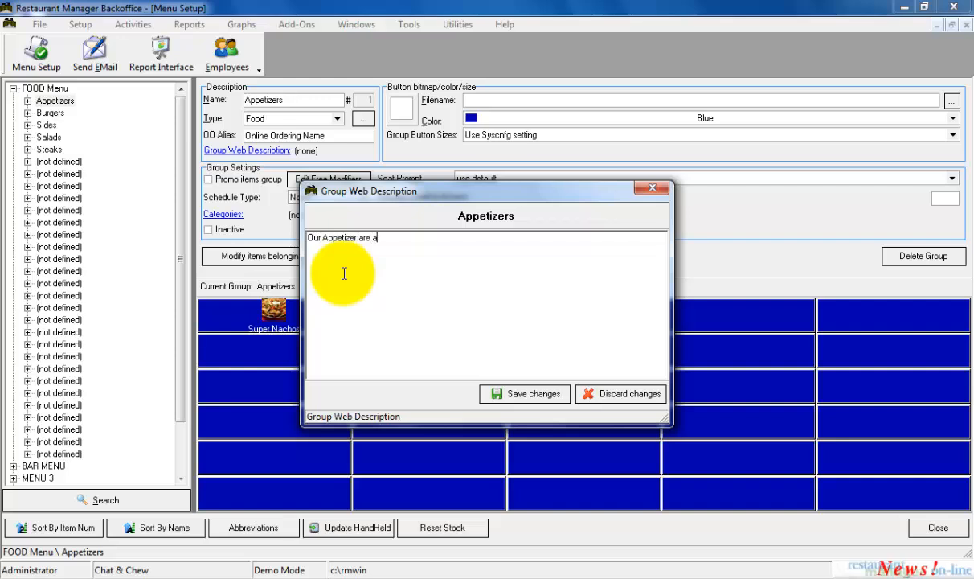
pyautogui.write('wesome!')
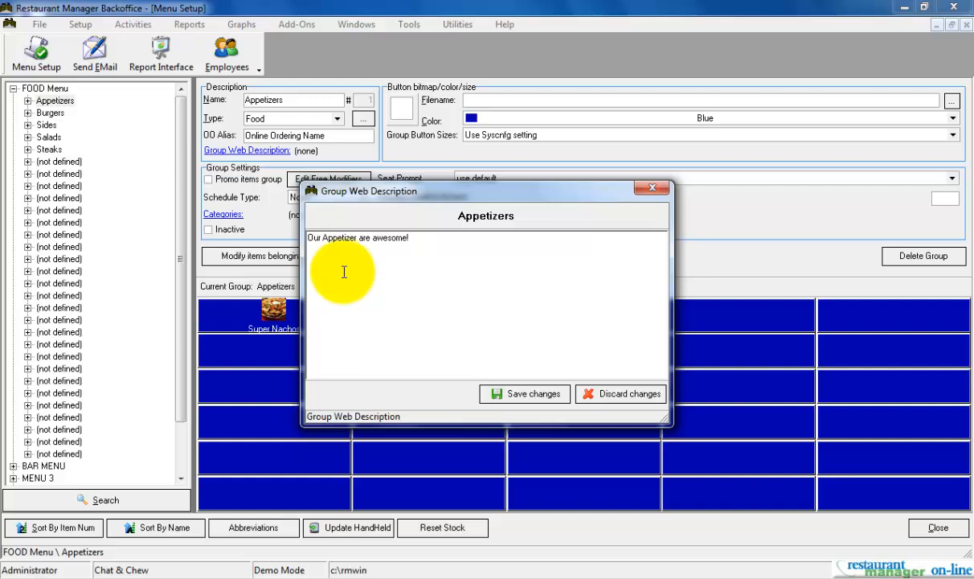
pyautogui.click(498, 393)
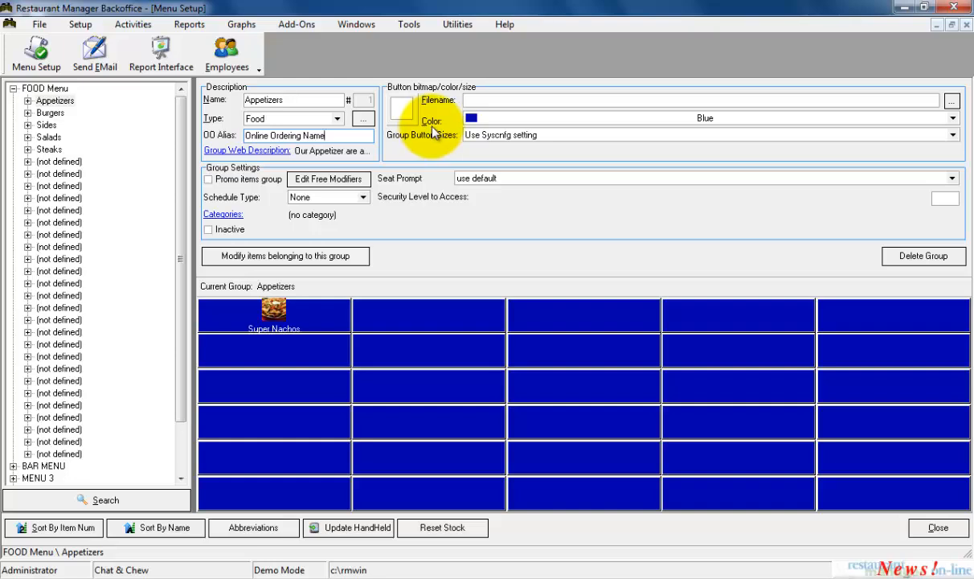
# Set the Appetizers group's button color to Cyan
pyautogui.click(486, 120)
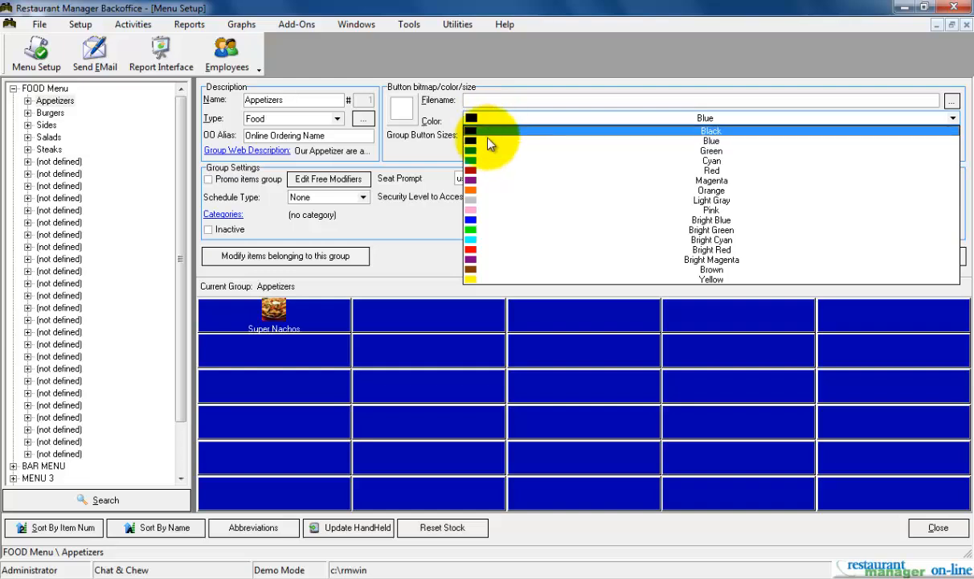
pyautogui.click(486, 161)
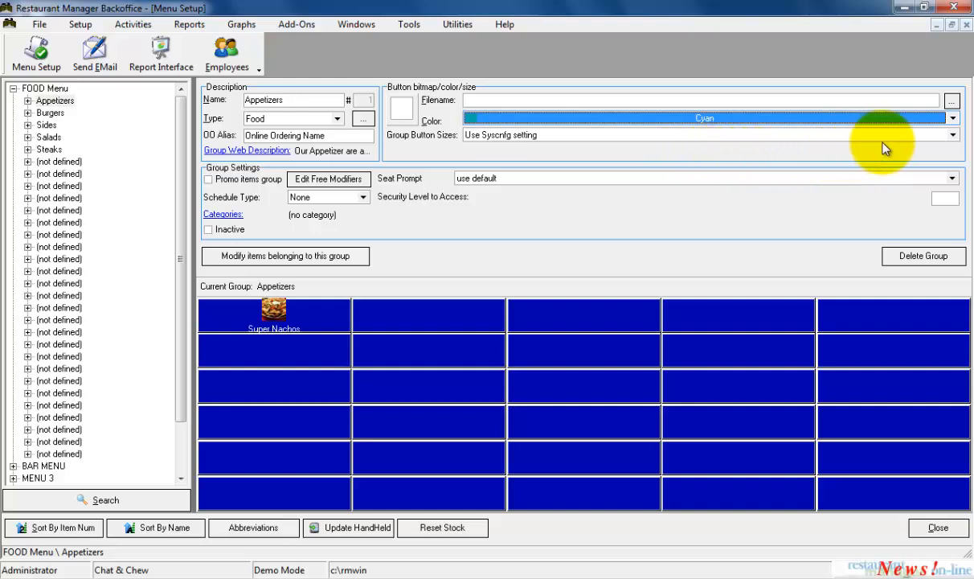
# Try the Normal and Half Height button sizes for the Appetizers group and return to Use Syscnfg setting
pyautogui.click(952, 136)
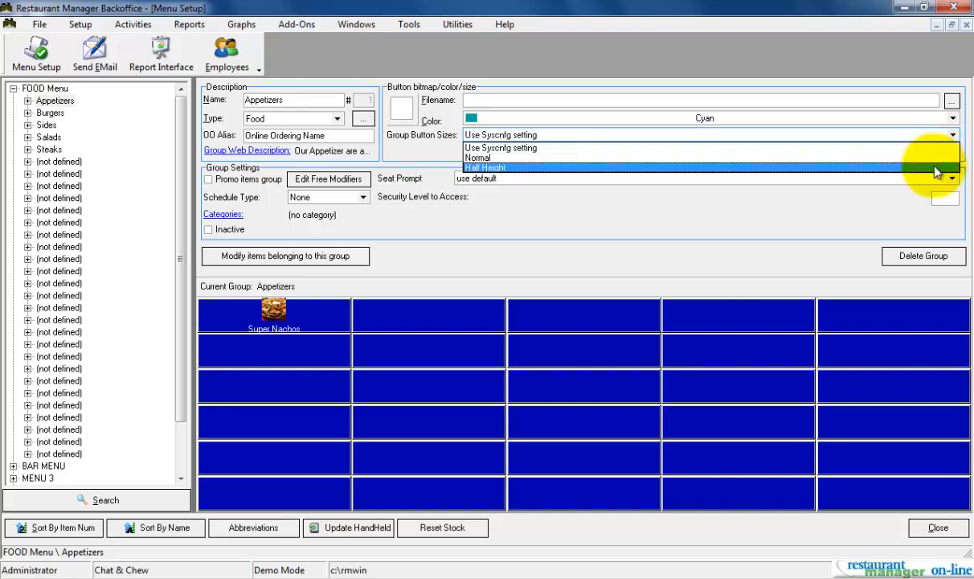
pyautogui.press('Up')
pyautogui.press('Return')
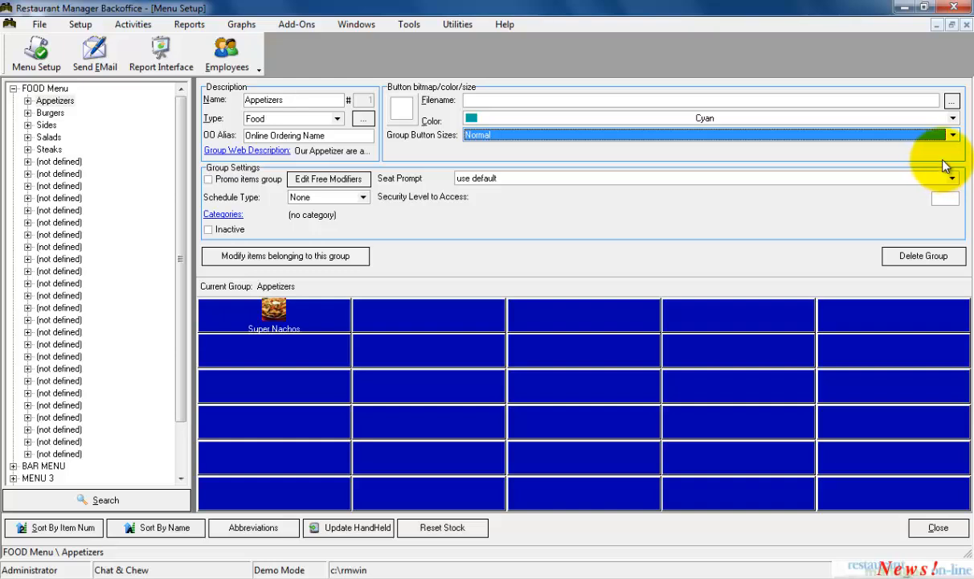
pyautogui.click(954, 141)
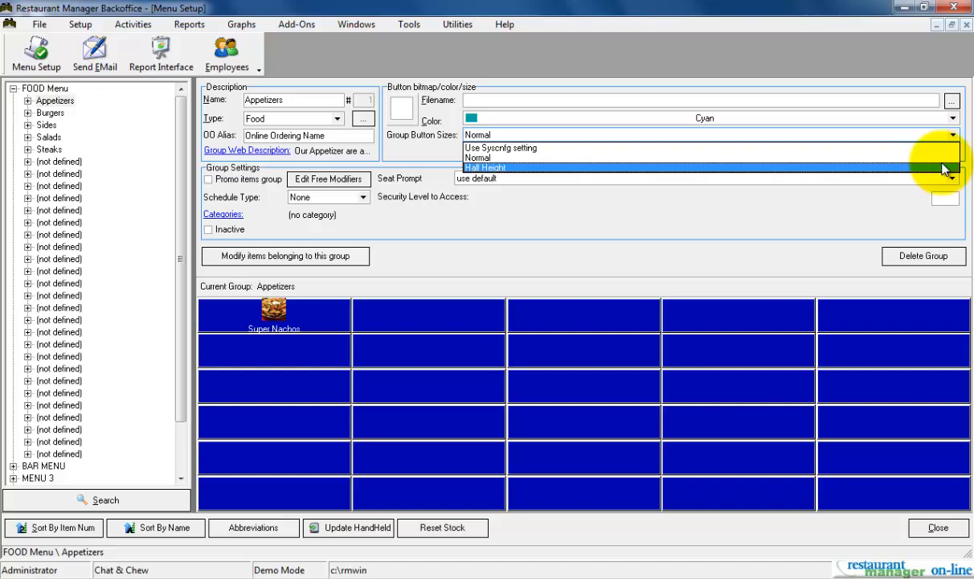
pyautogui.click(944, 168)
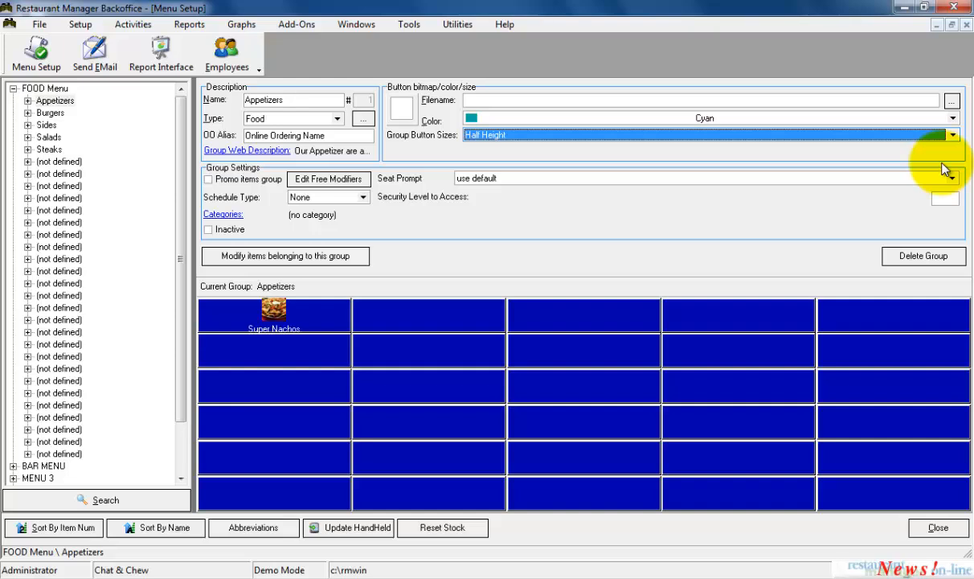
pyautogui.click(952, 135)
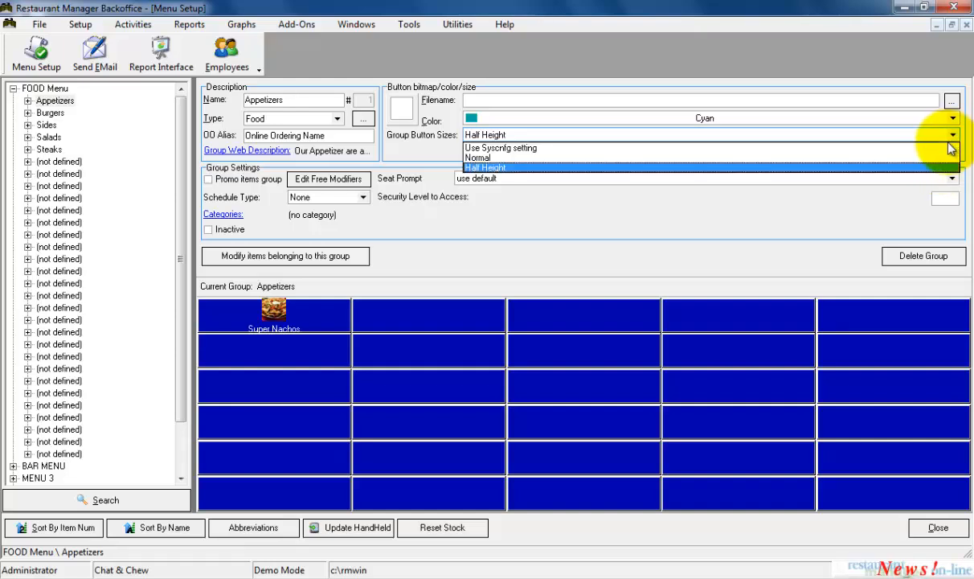
pyautogui.click(947, 149)
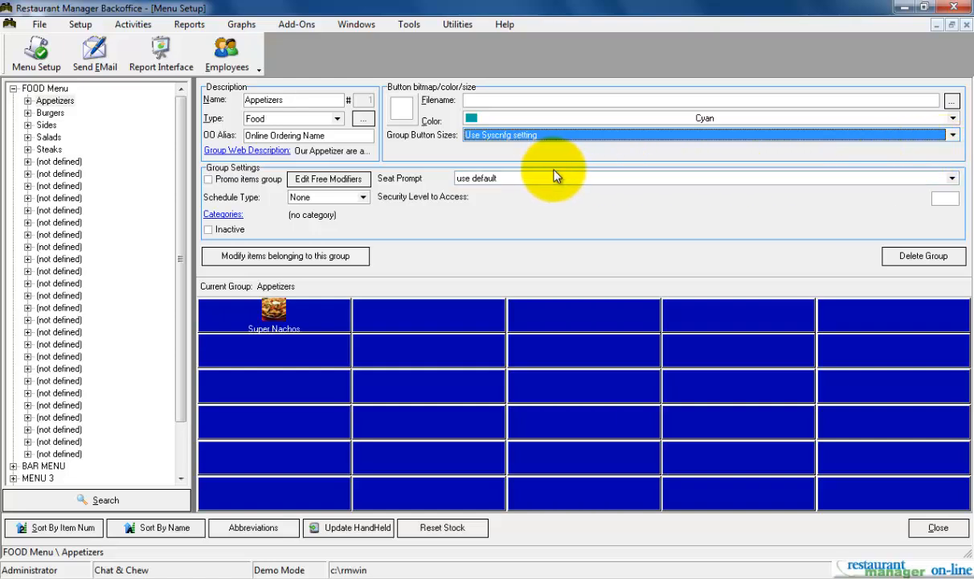
# Try the Thursday Special and Monday Special schedule types for the Appetizers group and set it back to None
pyautogui.click(254, 186)
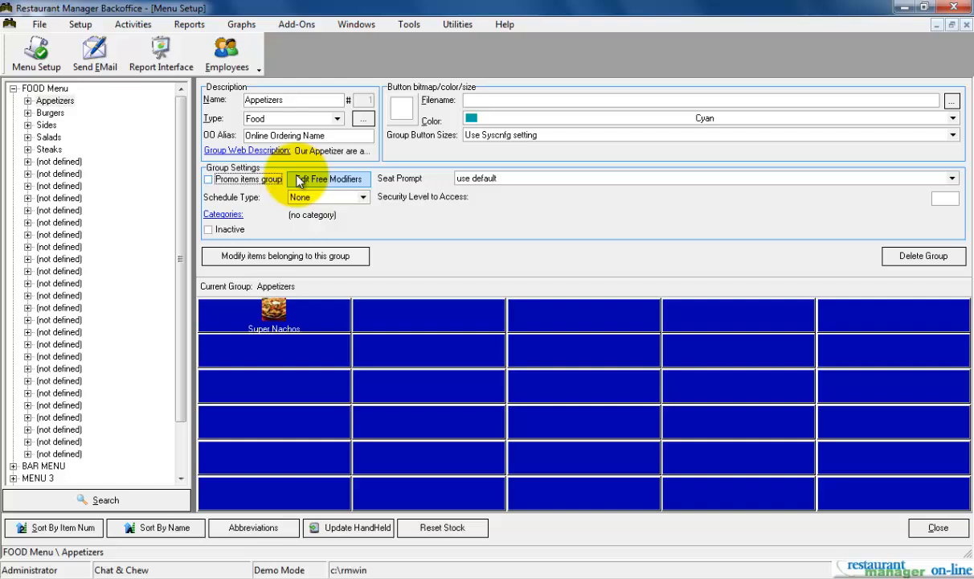
pyautogui.click(364, 198)
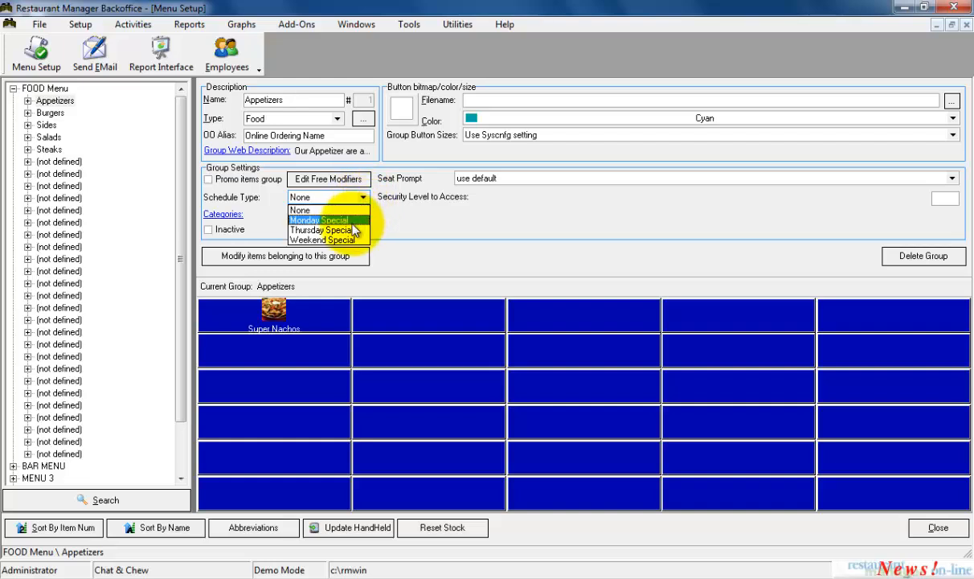
pyautogui.click(351, 230)
pyautogui.click(362, 197)
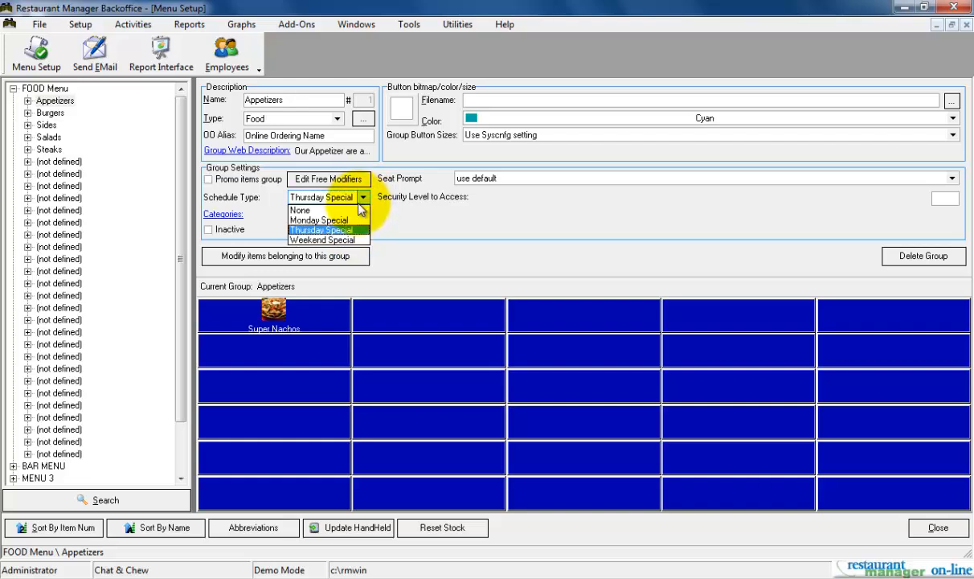
pyautogui.click(353, 222)
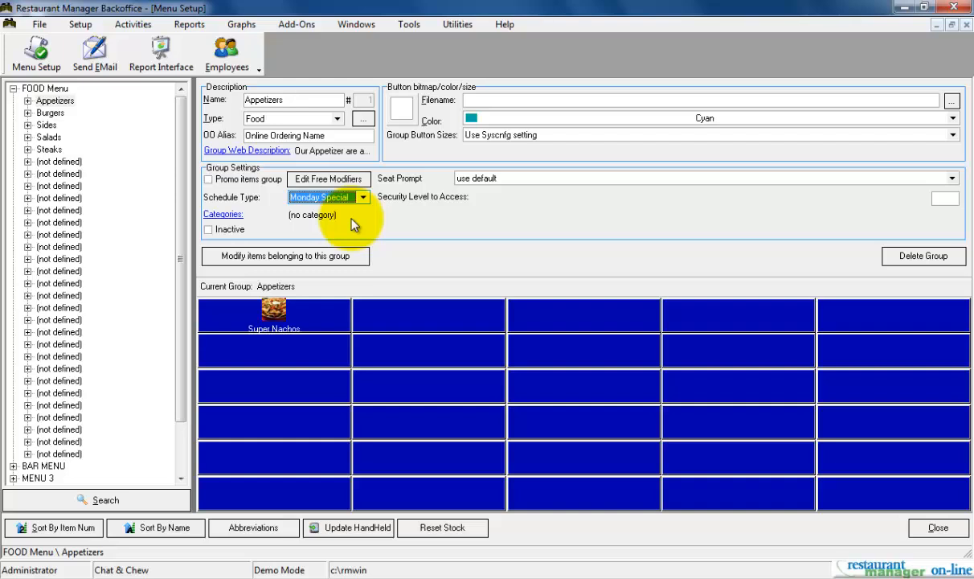
pyautogui.click(362, 201)
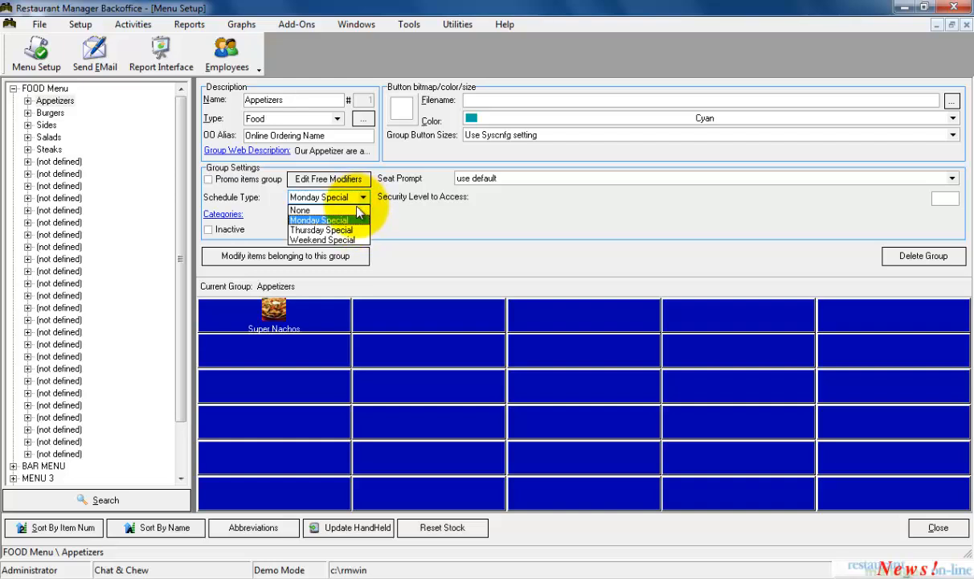
pyautogui.click(341, 210)
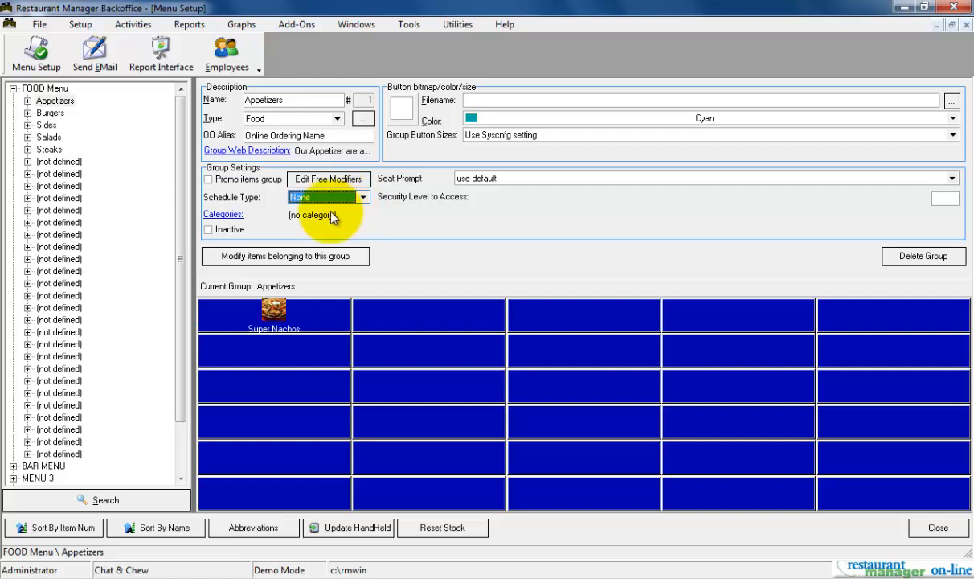
# View the Appetizers group's category assignments without changing them, and switch its Inactive option on and off again
pyautogui.click(221, 215)
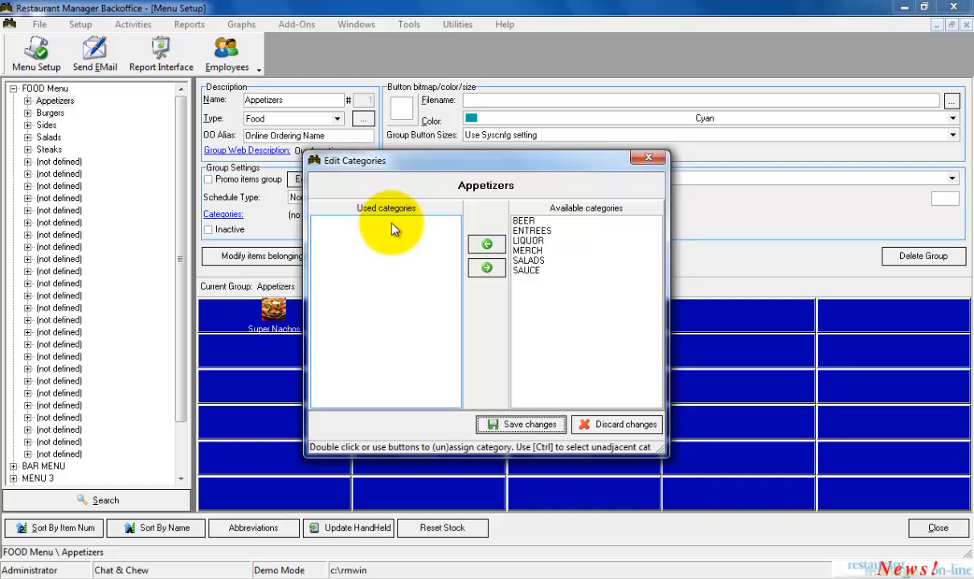
pyautogui.click(647, 158)
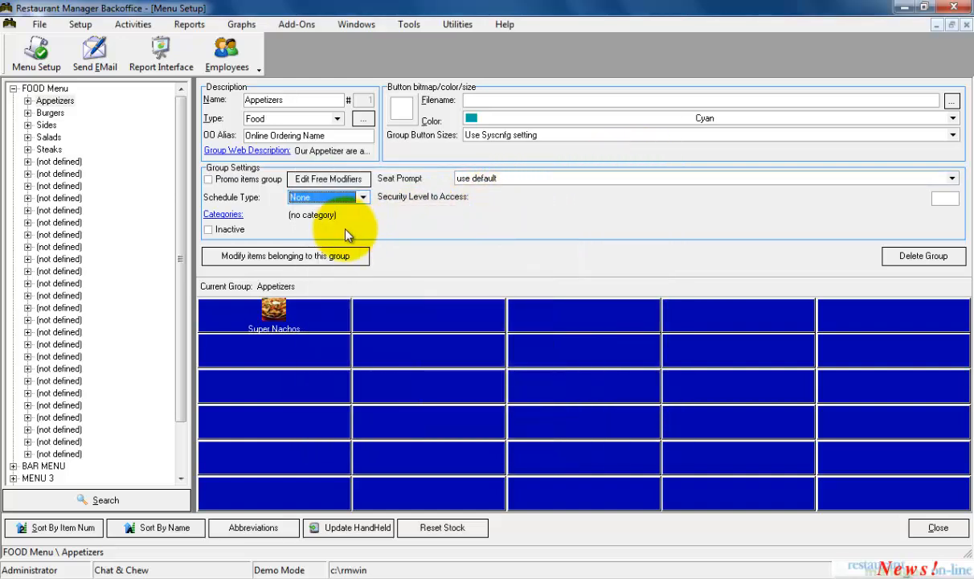
pyautogui.click(245, 229)
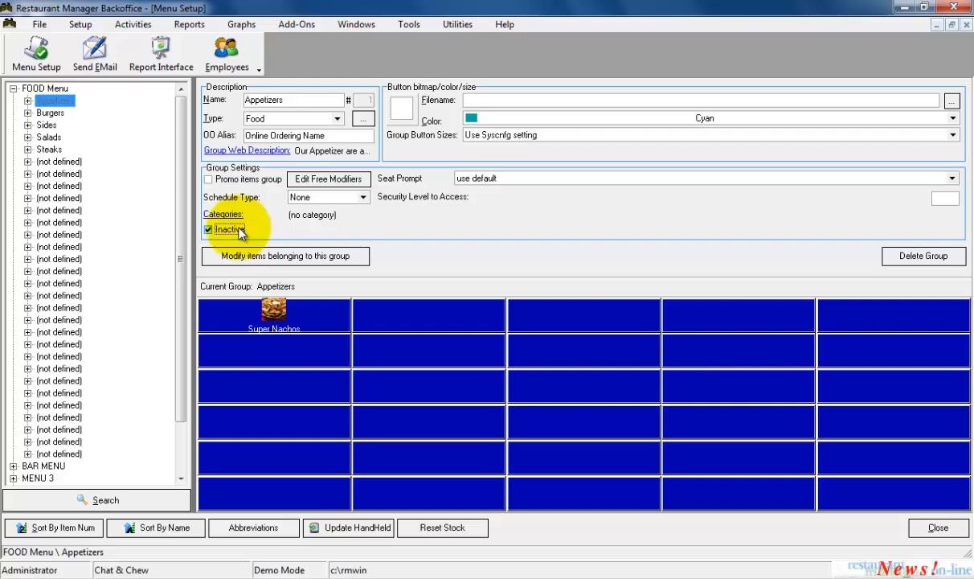
pyautogui.click(241, 230)
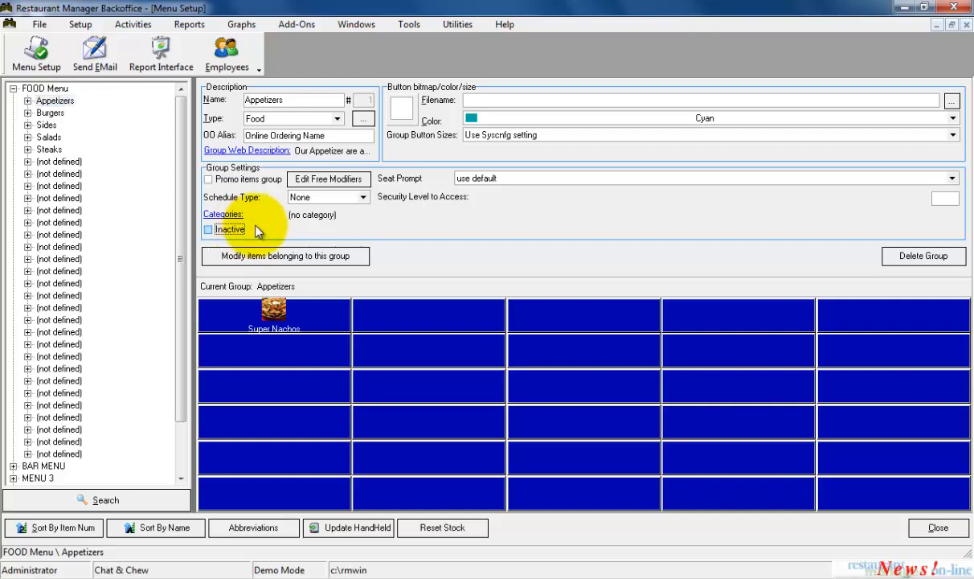
# Try the prompt option for the Appetizers group's Seat Prompt and return it to use default
pyautogui.click(529, 180)
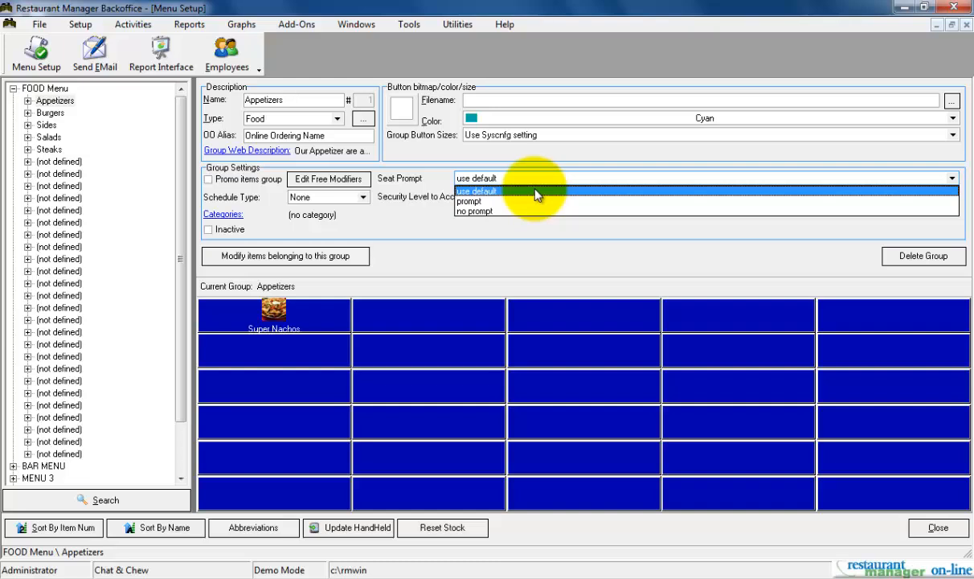
pyautogui.click(530, 202)
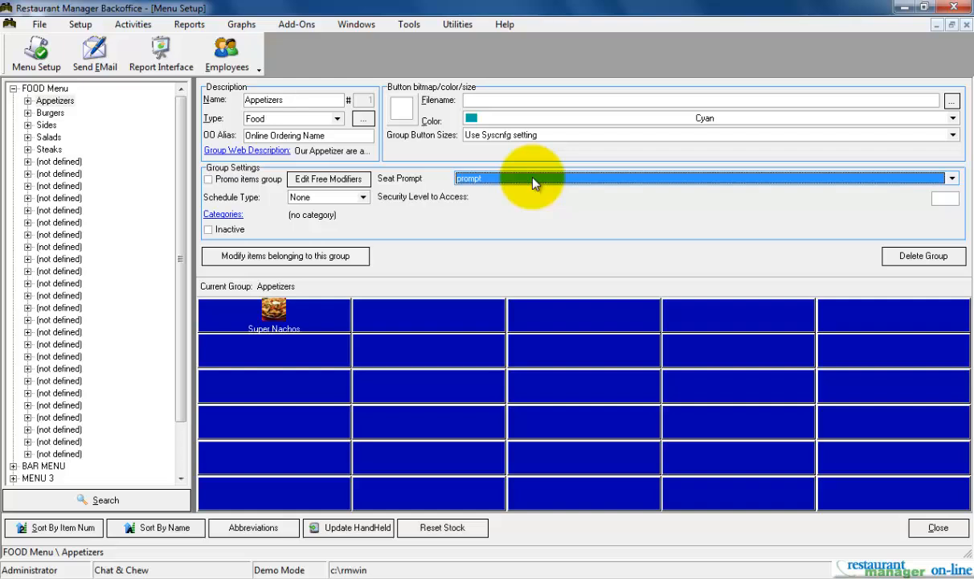
pyautogui.click(532, 180)
pyautogui.click(528, 192)
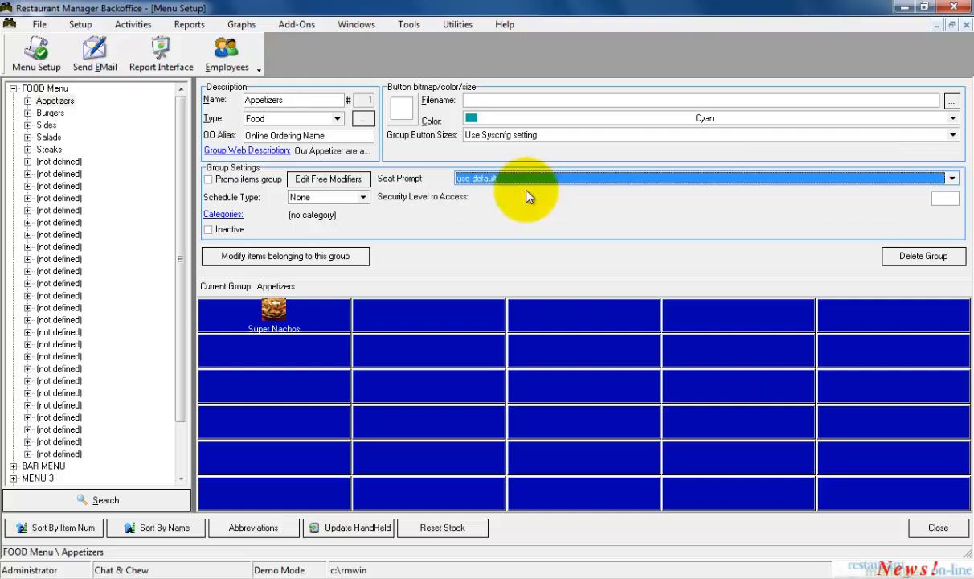
# View the bulk modification settings for the Appetizers group's items and close them without modifying any items
pyautogui.click(366, 257)
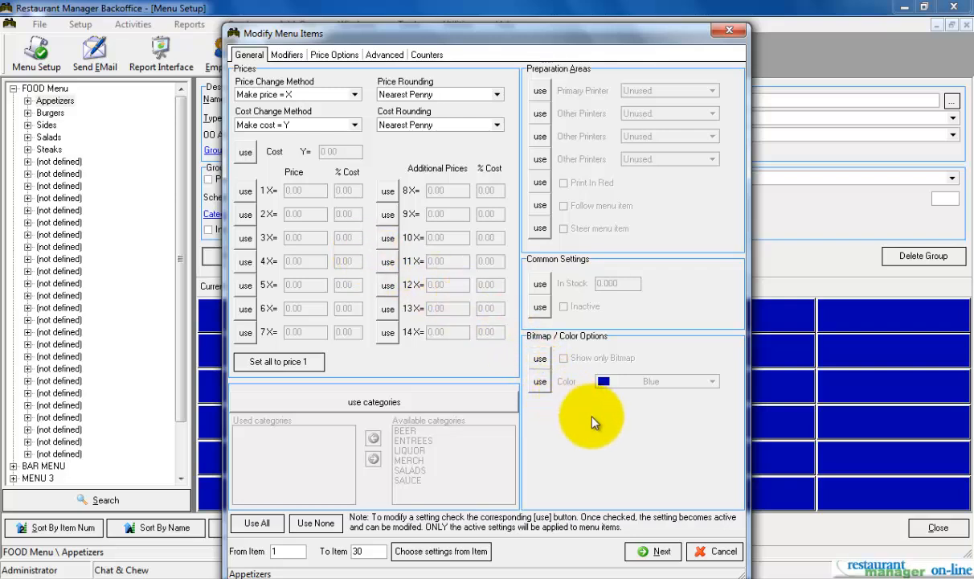
pyautogui.click(723, 550)
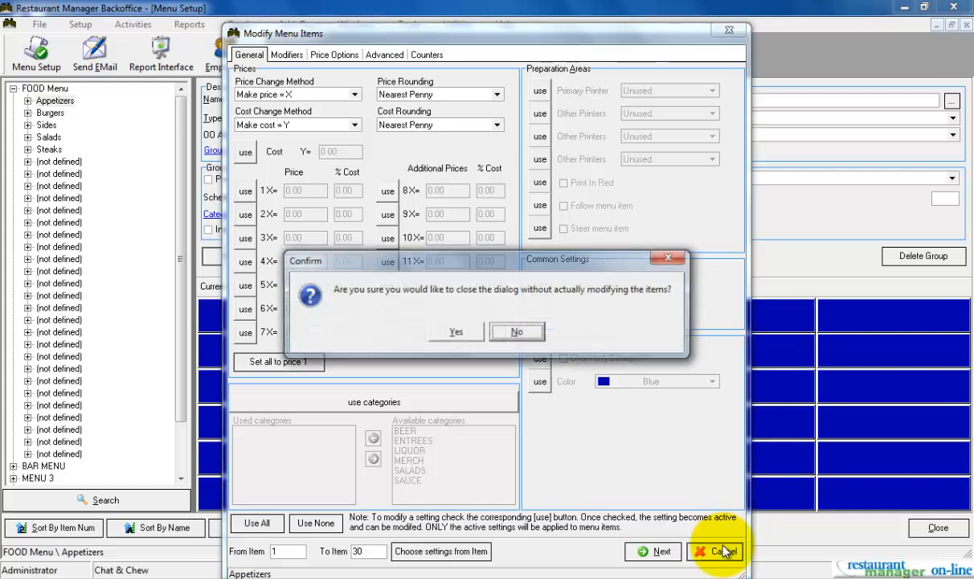
pyautogui.click(456, 333)
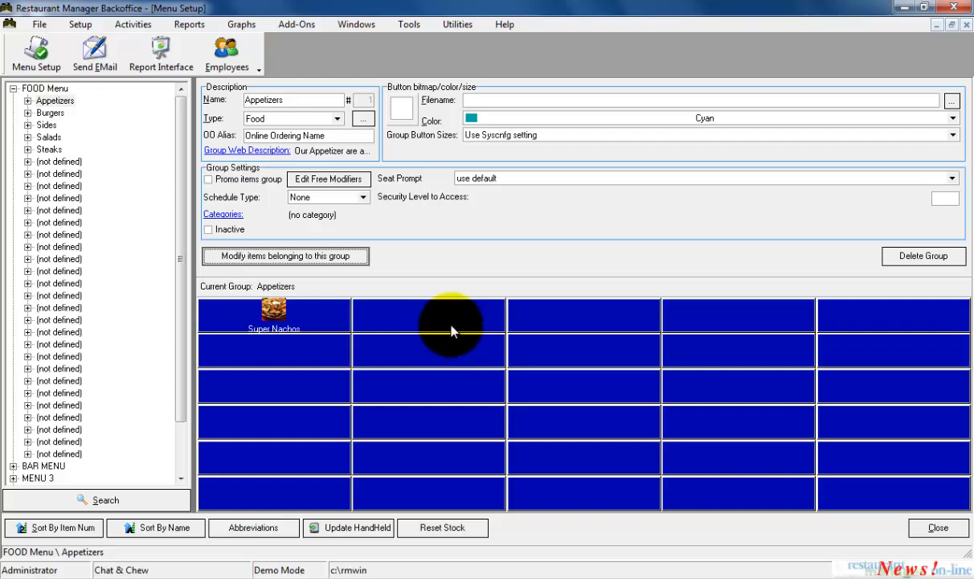
# Look through the items listed under Appetizers, and collapse the FOOD Menu to view its group buttons
pyautogui.click(28, 102)
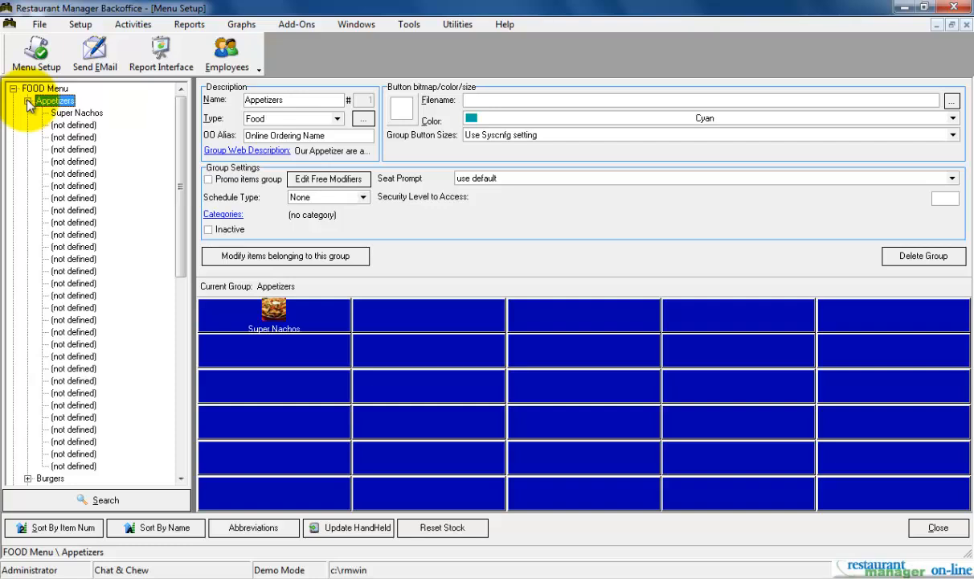
pyautogui.click(28, 101)
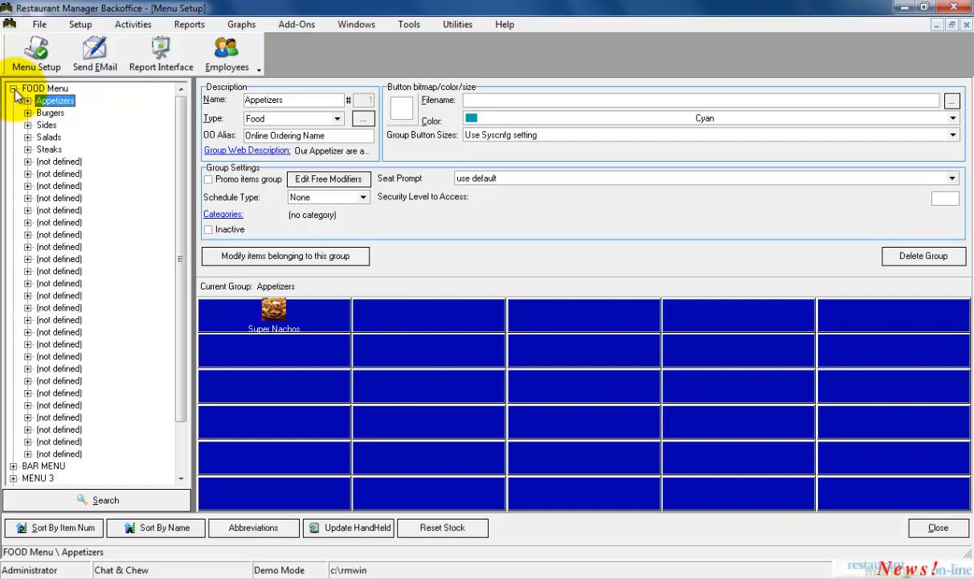
pyautogui.click(13, 89)
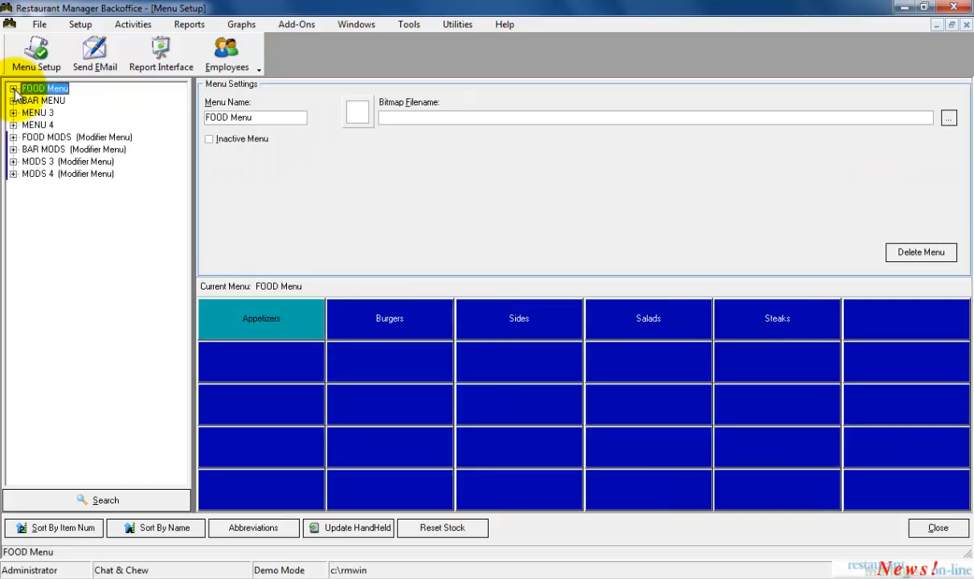